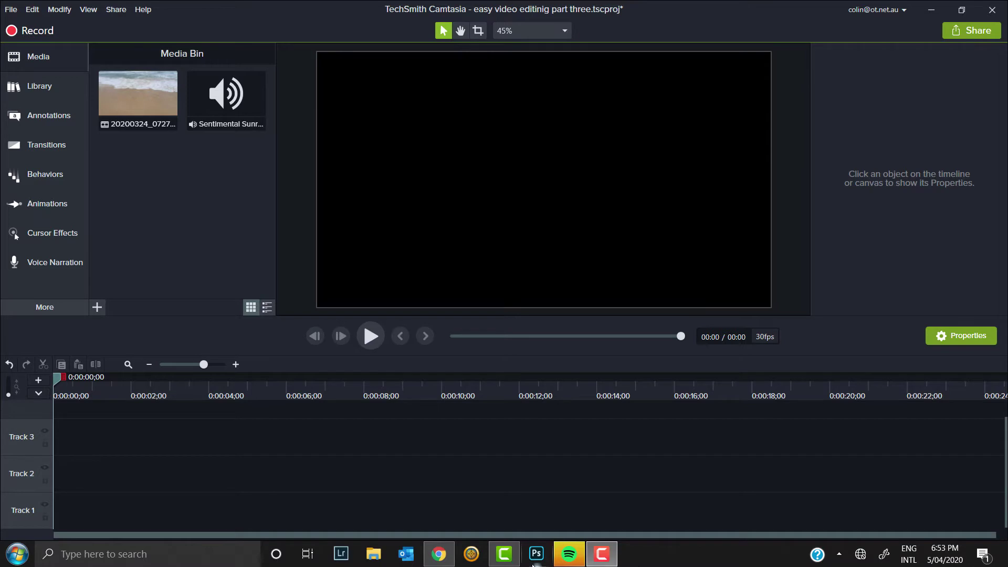
{"action": "left_click", "coordinate": [599, 555]}
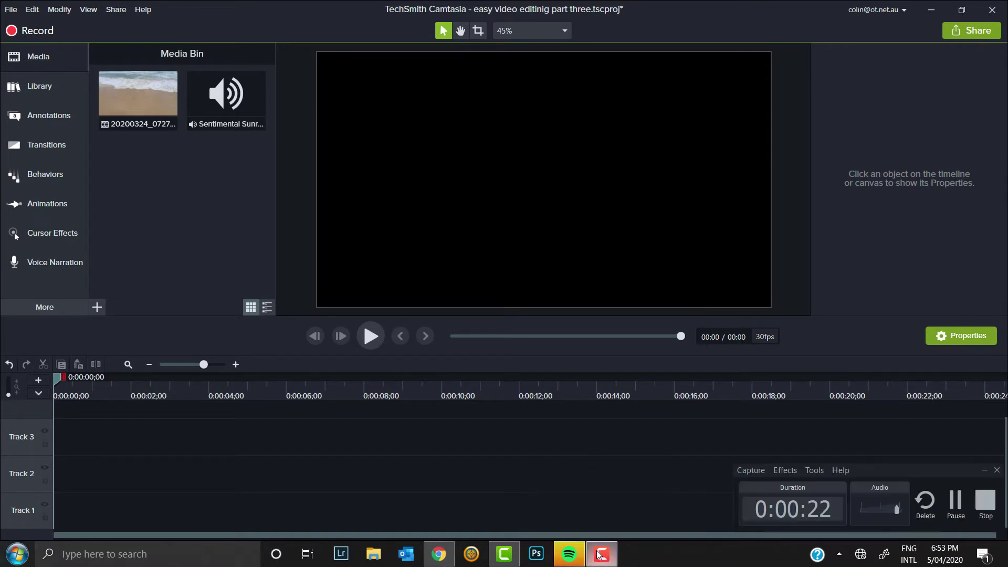
{"action": "left_click", "coordinate": [951, 503]}
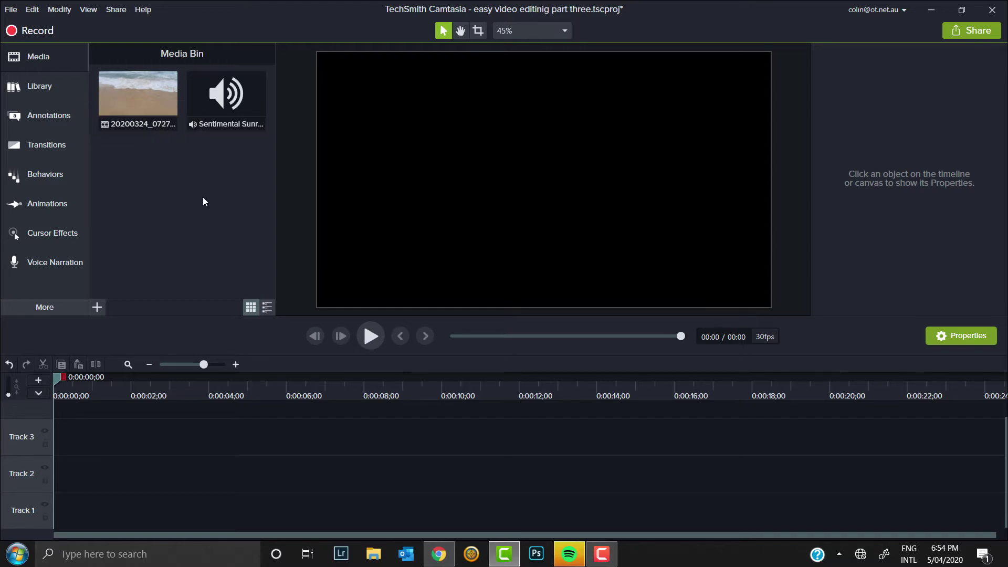
Place the beach video at the start of Track 1 and the Sentimental Sunrise music at the start of Track 3.
{"action": "left_click_drag", "start_coordinate": [156, 89], "coordinate": [48, 547]}
{"action": "left_click_drag", "start_coordinate": [138, 103], "coordinate": [35, 516]}
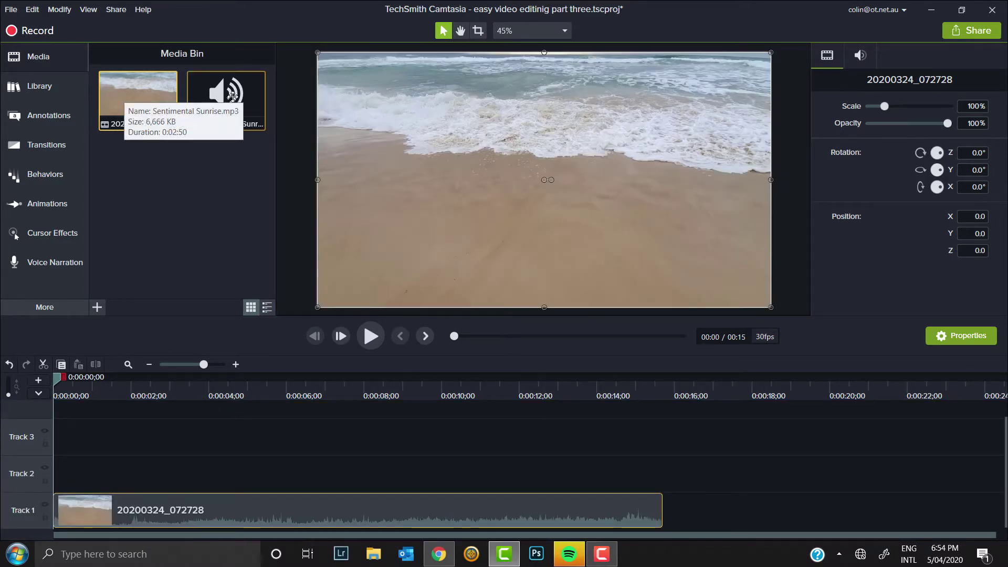
{"action": "left_click_drag", "start_coordinate": [232, 94], "coordinate": [56, 433]}
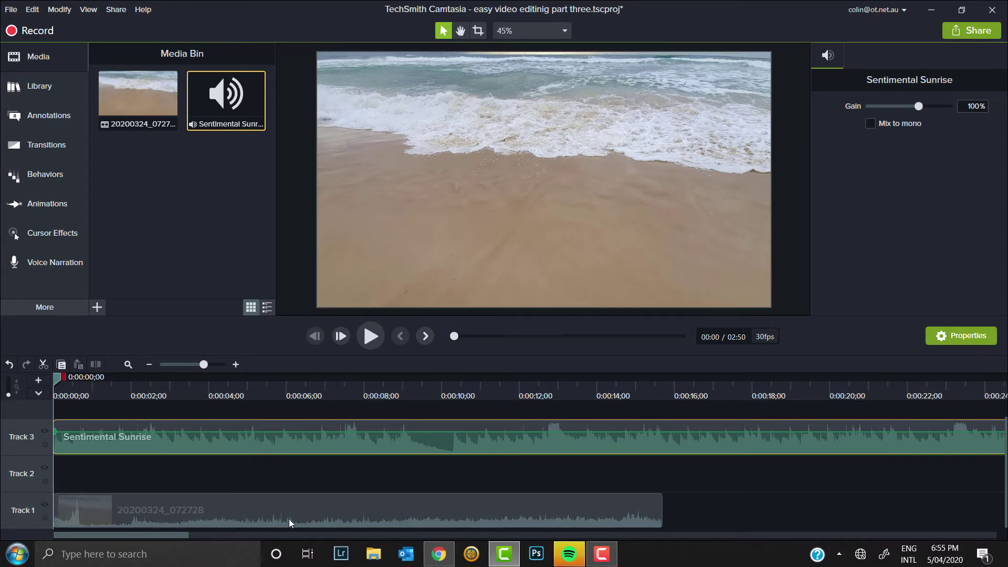
Separate the audio from the video of the beach clip on Track 1.
{"action": "left_click", "coordinate": [247, 509]}
{"action": "right_click", "coordinate": [246, 509]}
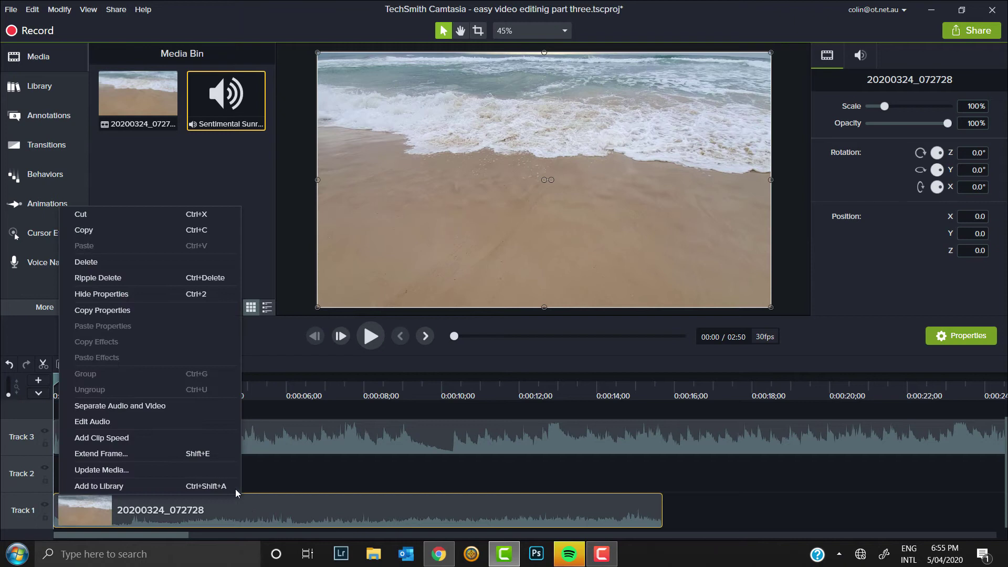
{"action": "left_click", "coordinate": [182, 410]}
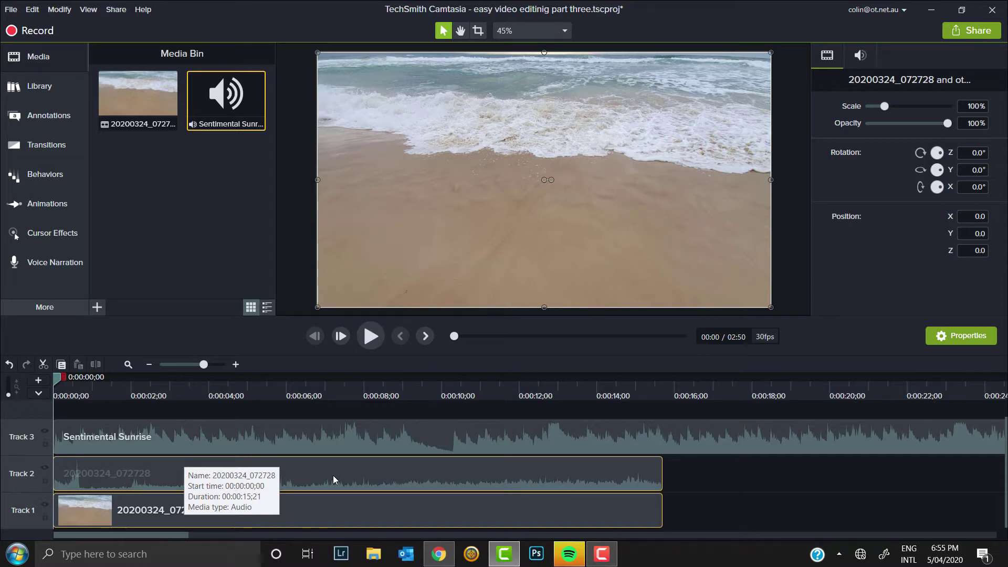
{"action": "left_click", "coordinate": [503, 554]}
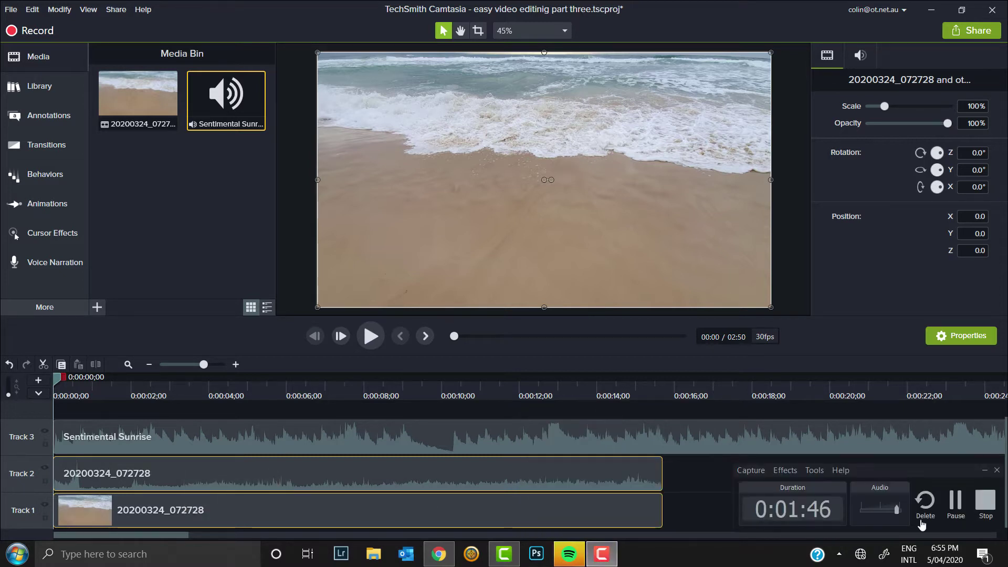
{"action": "left_click", "coordinate": [948, 505]}
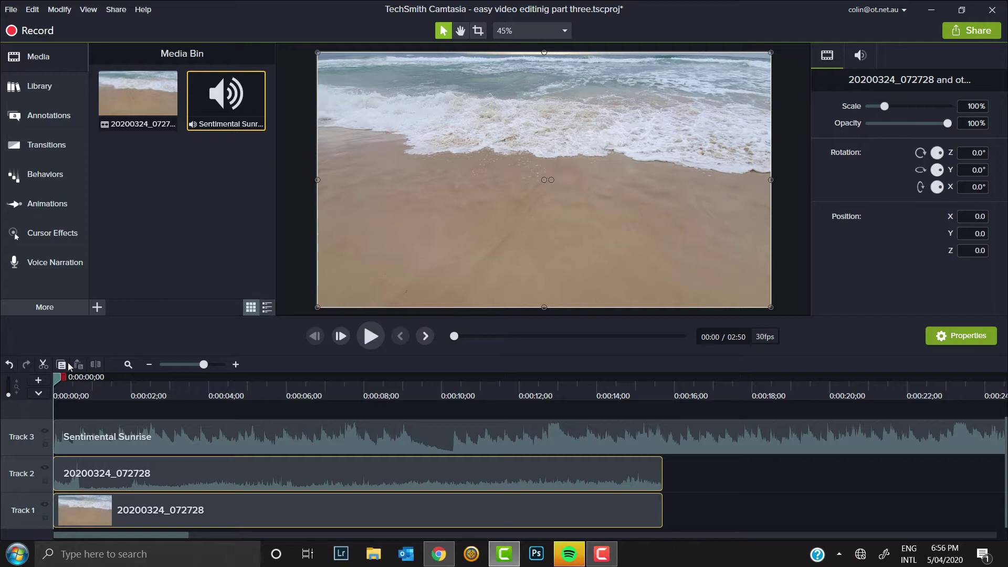
Scrub the playhead through the opening of the beach clip, stopping at 0:00:01;19.
{"action": "key", "text": "space"}
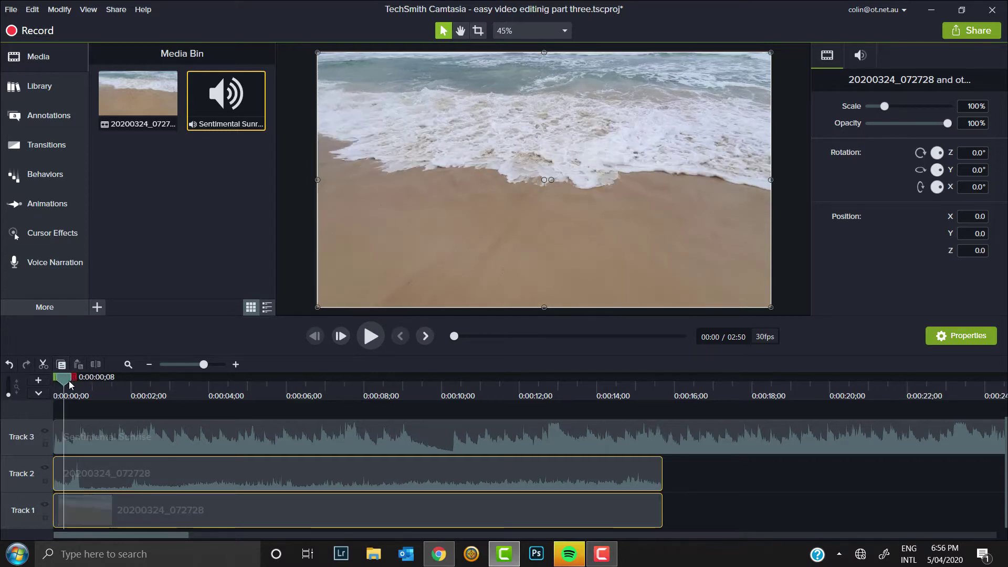
{"action": "mouse_move", "coordinate": [143, 395]}
{"action": "left_mouse_down"}
{"action": "mouse_move", "coordinate": [175, 402]}
{"action": "mouse_move", "coordinate": [115, 398]}
{"action": "mouse_move", "coordinate": [106, 383]}
{"action": "mouse_move", "coordinate": [261, 391]}
{"action": "mouse_move", "coordinate": [150, 379]}
{"action": "left_mouse_up"}
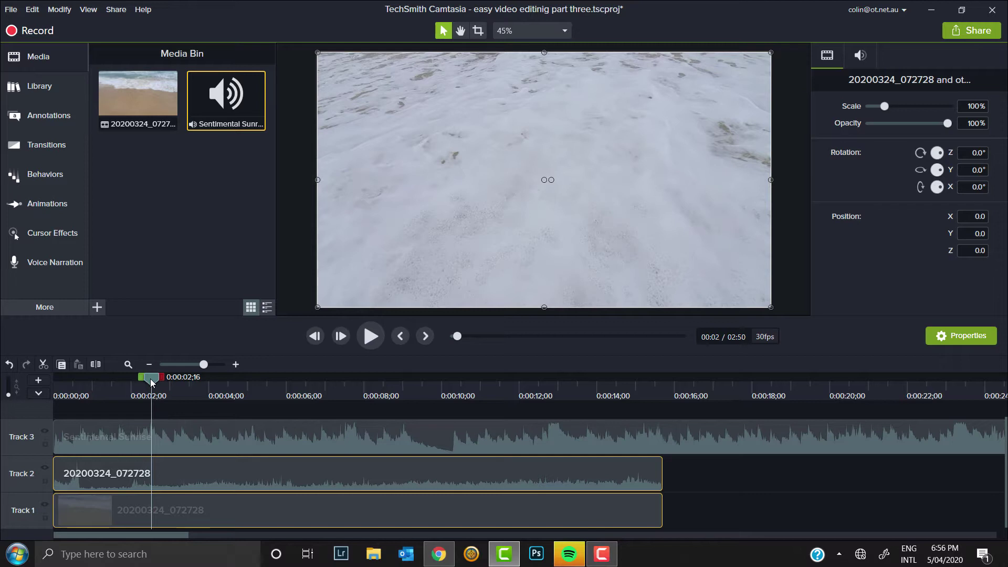
{"action": "left_click_drag", "start_coordinate": [150, 379], "coordinate": [117, 378]}
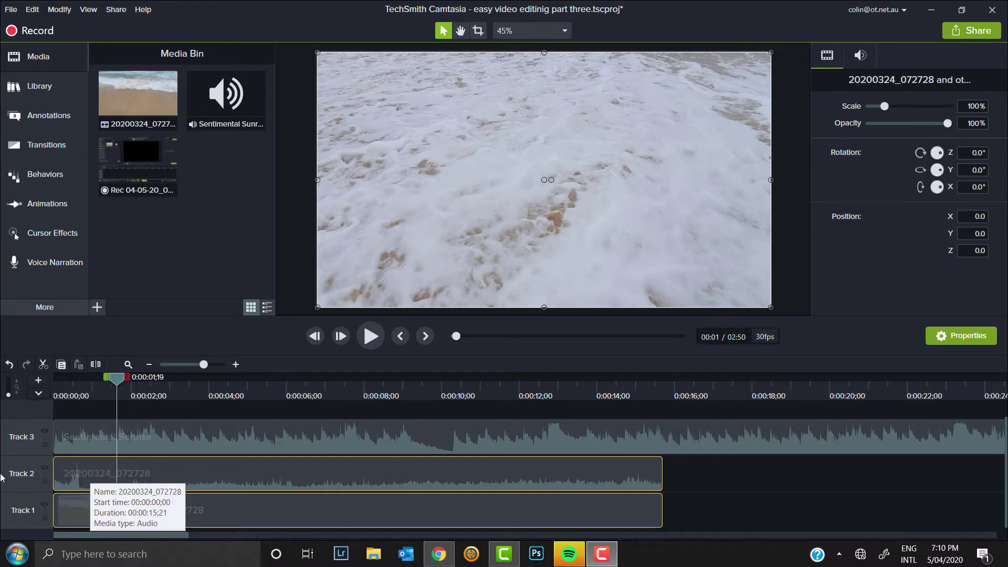
Delete the separated beach audio clip from Track 2.
{"action": "left_click", "coordinate": [274, 471]}
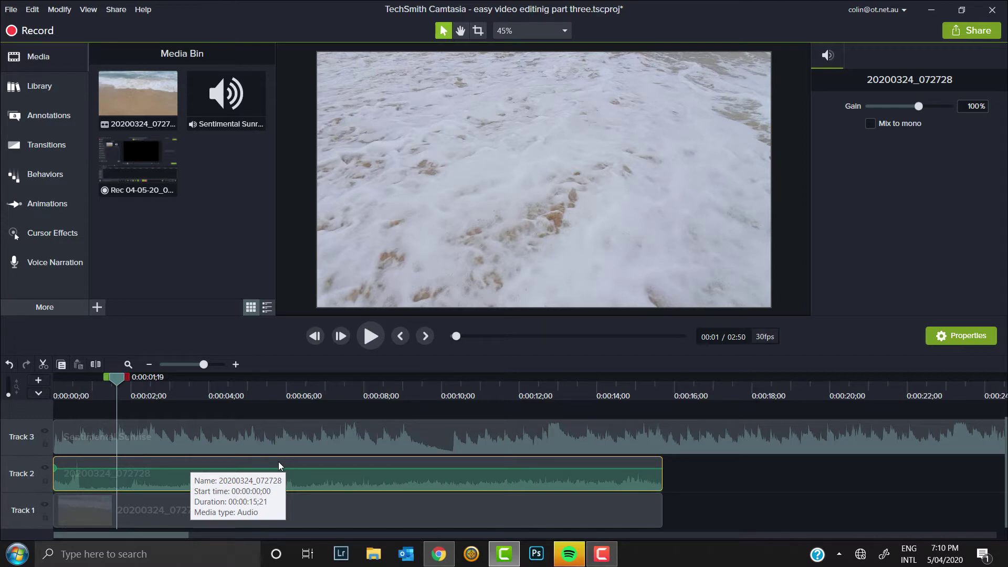
{"action": "key", "text": "Delete"}
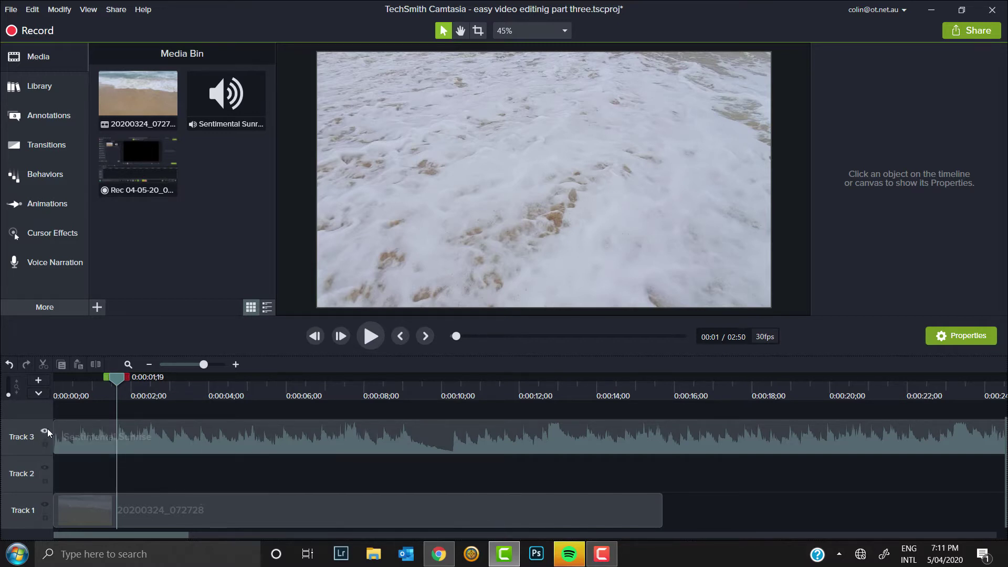
Turn the music track, Track 3, off and back on, and lock it against edits.
{"action": "left_click", "coordinate": [45, 433]}
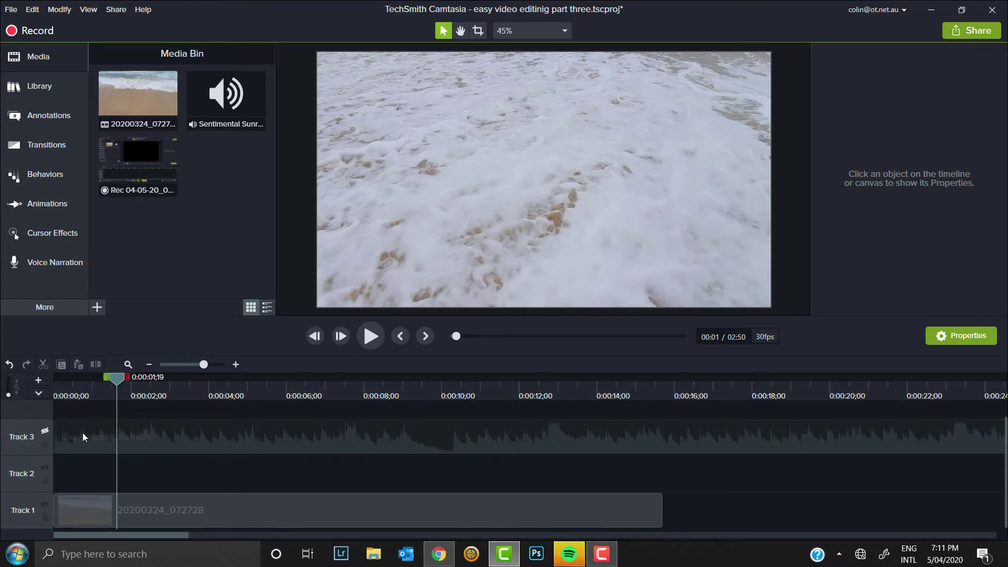
{"action": "left_click", "coordinate": [44, 435]}
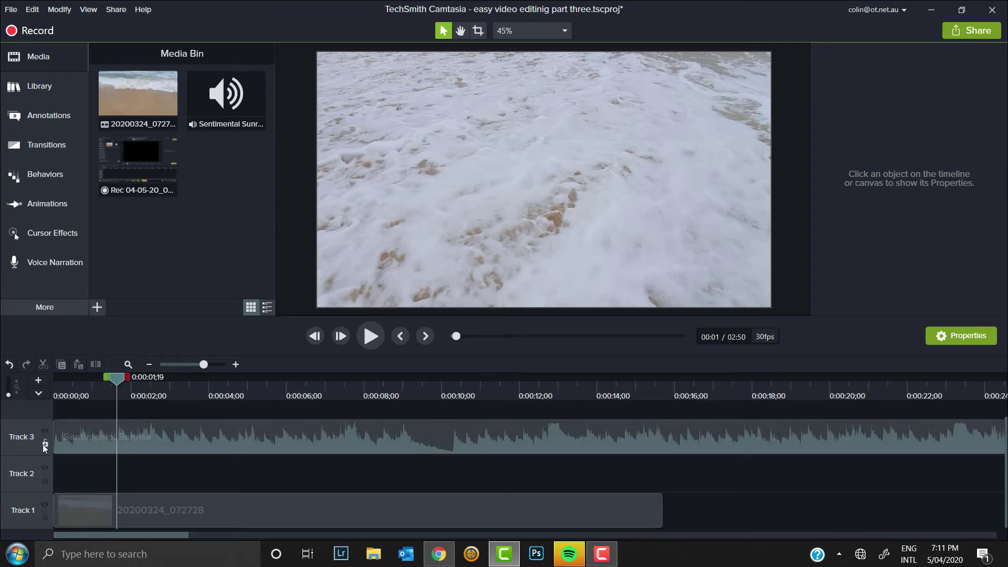
{"action": "left_click", "coordinate": [43, 444]}
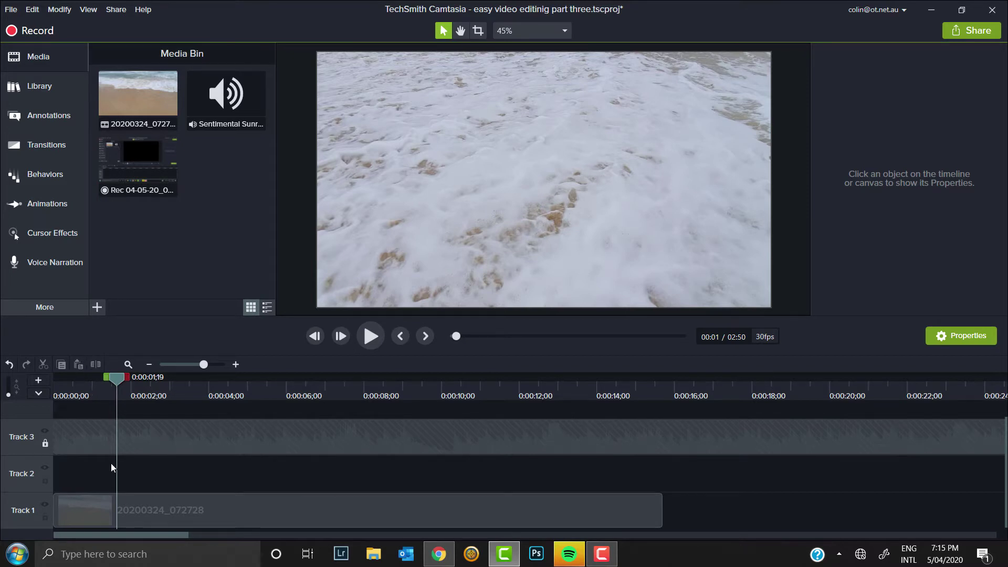
Select the timeline range from 0:00:04;15 to 0:00:06;14 and play it back.
{"action": "left_click_drag", "start_coordinate": [115, 377], "coordinate": [256, 427]}
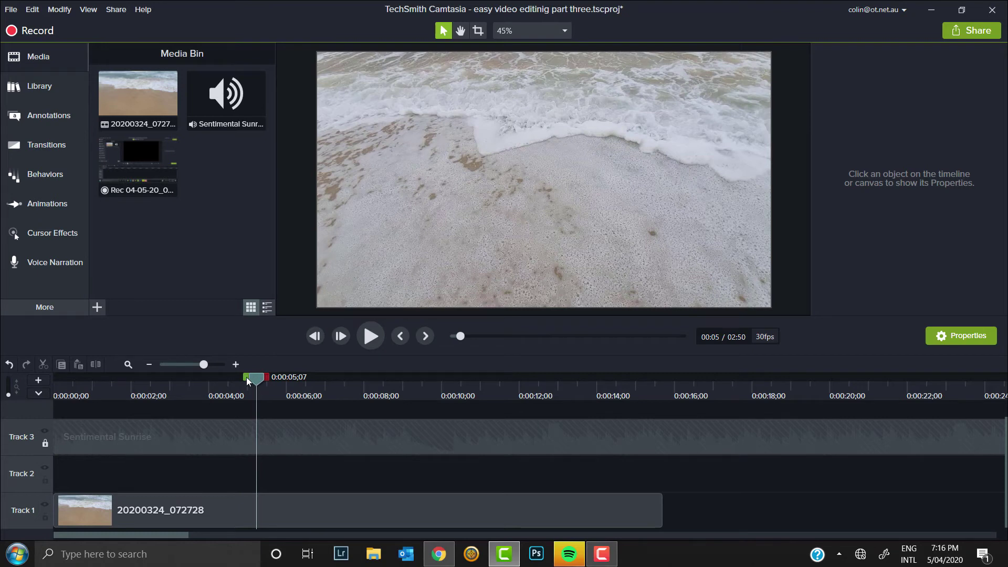
{"action": "mouse_move", "coordinate": [245, 376]}
{"action": "left_mouse_down"}
{"action": "mouse_move", "coordinate": [216, 375]}
{"action": "mouse_move", "coordinate": [306, 379]}
{"action": "left_mouse_up"}
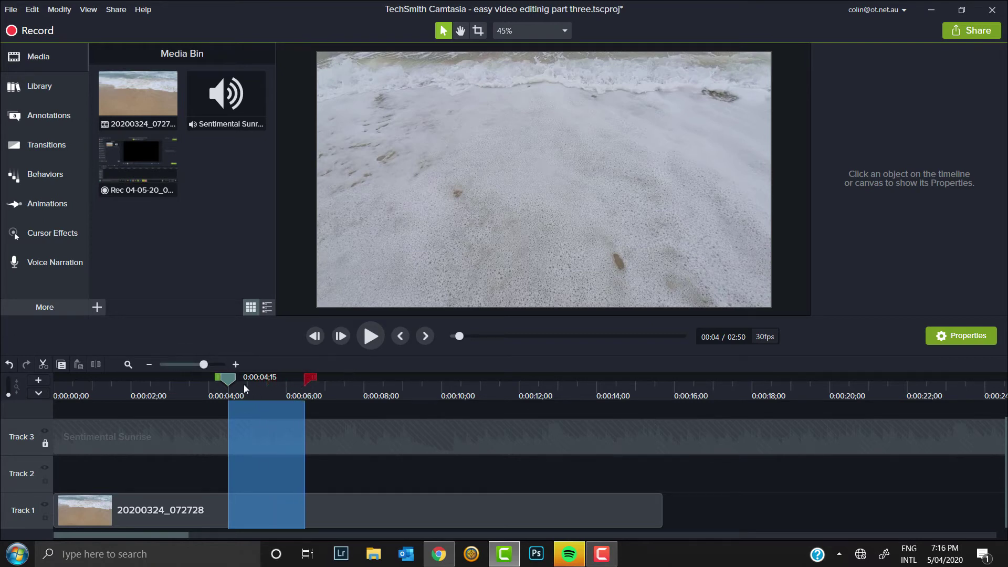
{"action": "left_click", "coordinate": [376, 338]}
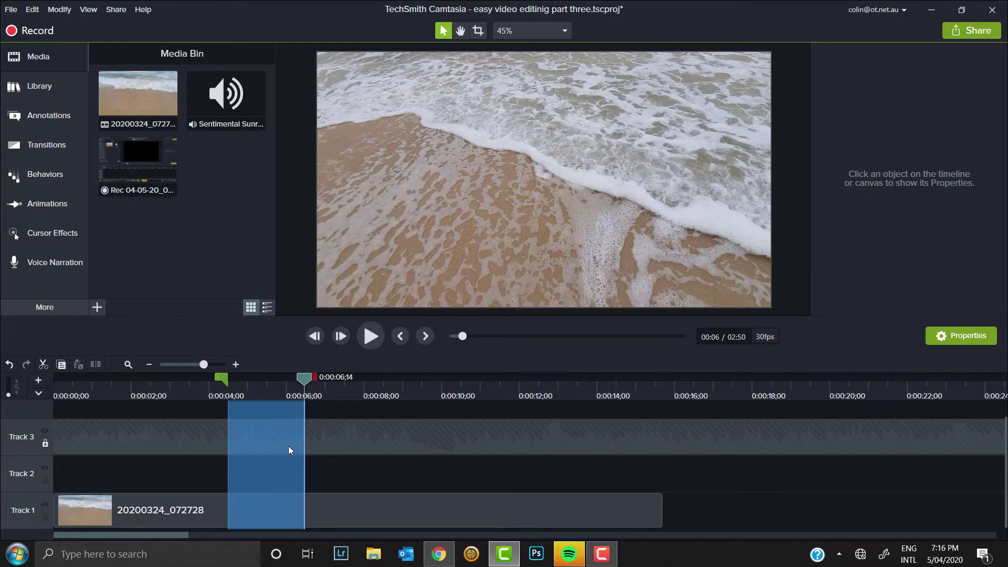
Try deleting the selected range from the beach clip on Track 1 and undo the deletion.
{"action": "key", "text": "Delete"}
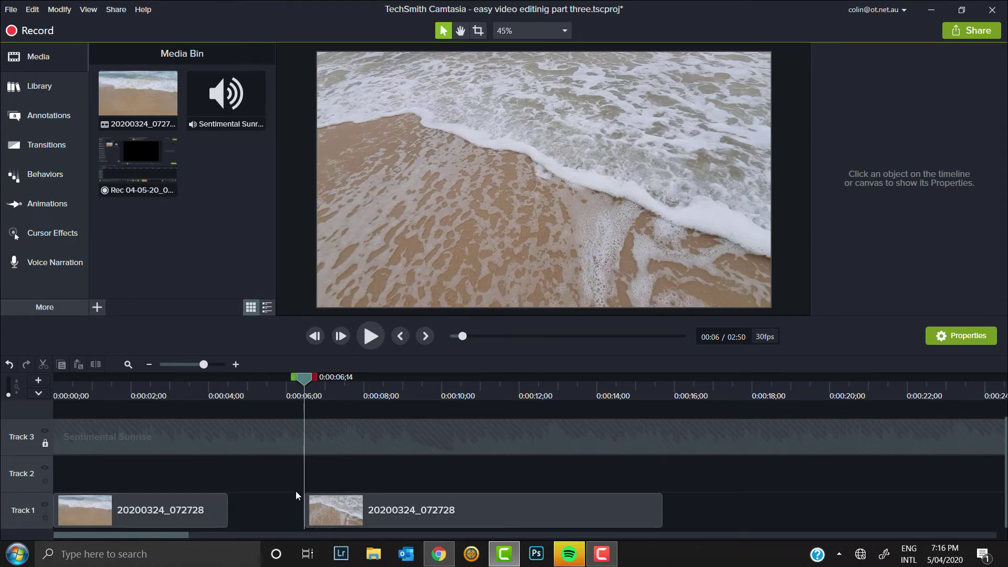
{"action": "key", "text": "ctrl+z"}
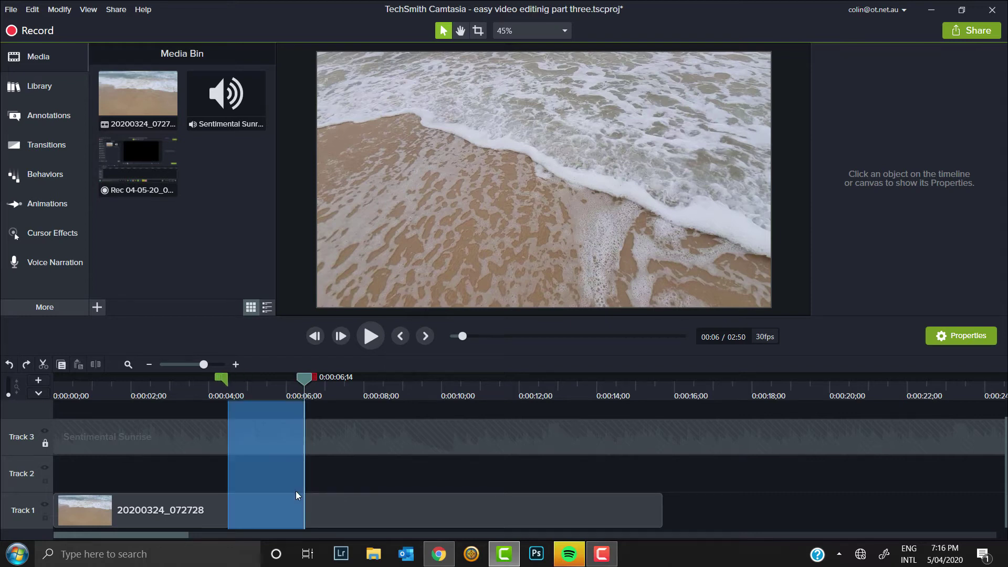
Copy the selected timeline range of the beach clip.
{"action": "left_click", "coordinate": [263, 503]}
{"action": "right_click", "coordinate": [263, 503]}
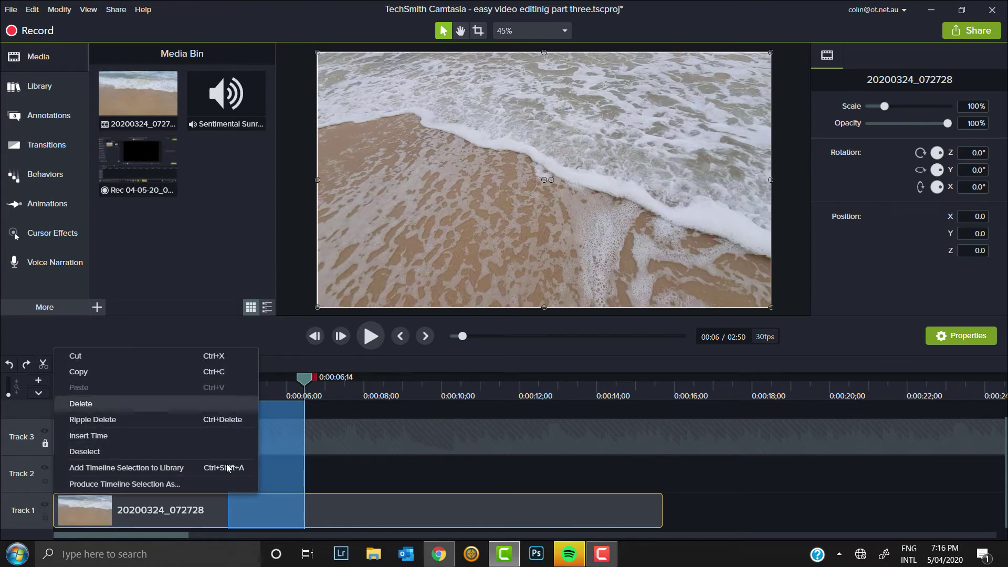
{"action": "left_click", "coordinate": [146, 377]}
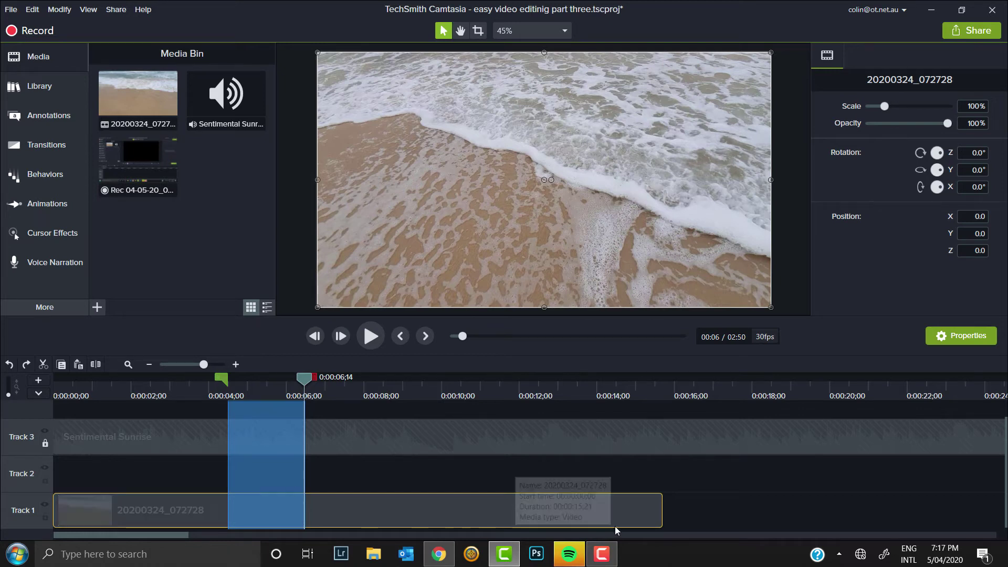
Cut the selected range out of the beach clip and paste it onto Track 2 at 0:00:04;15.
{"action": "right_click", "coordinate": [272, 474]}
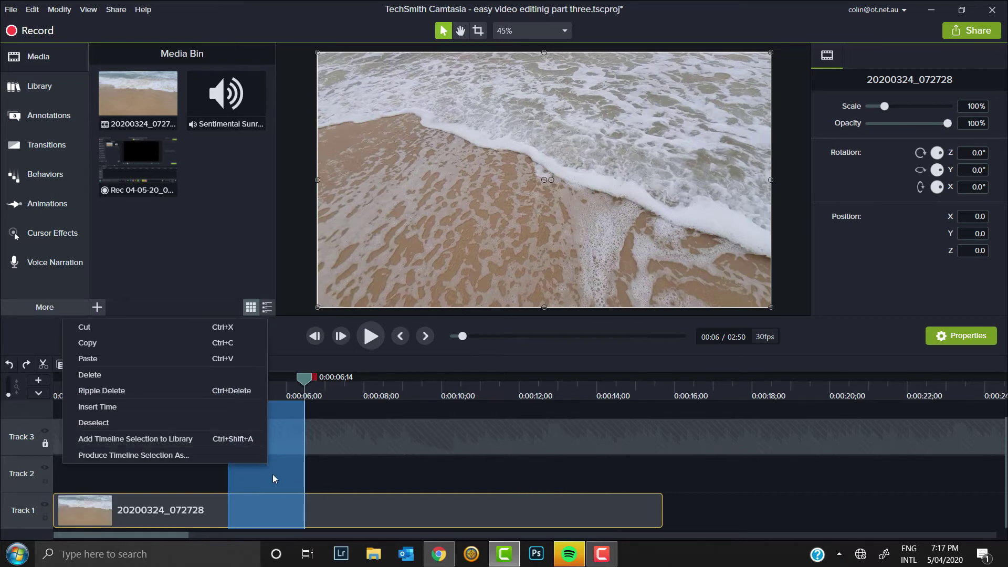
{"action": "left_click", "coordinate": [149, 332]}
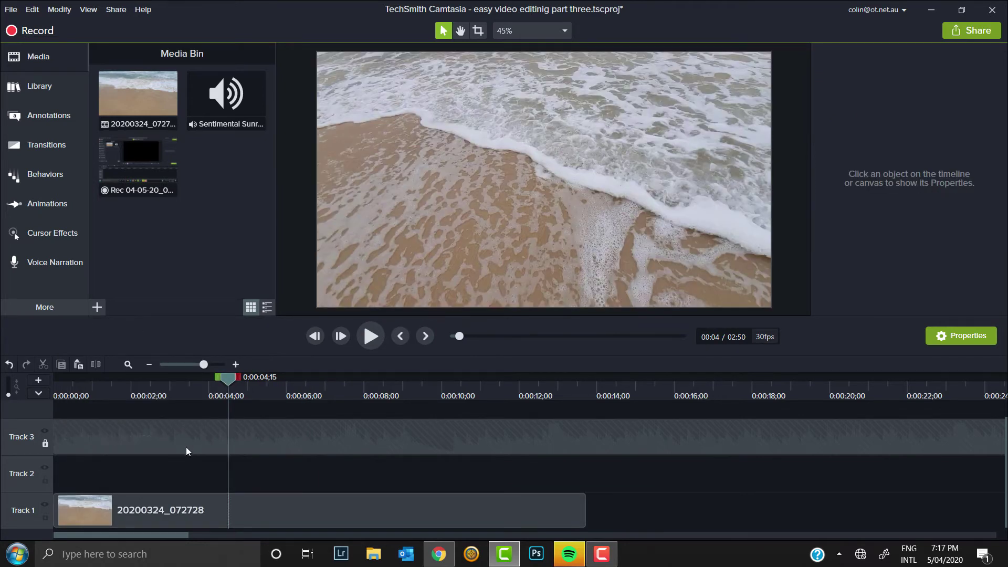
{"action": "right_click", "coordinate": [244, 474]}
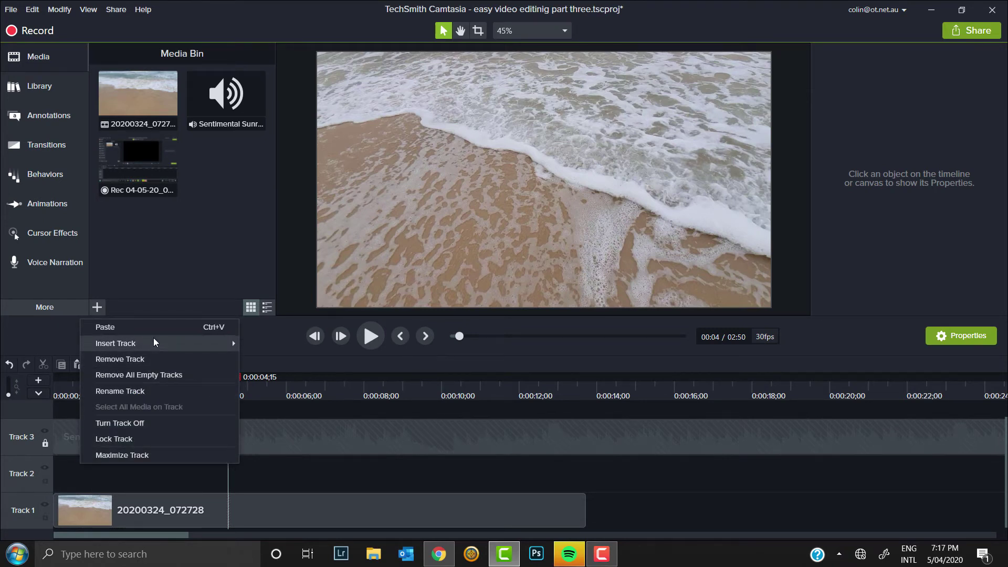
{"action": "left_click", "coordinate": [141, 328]}
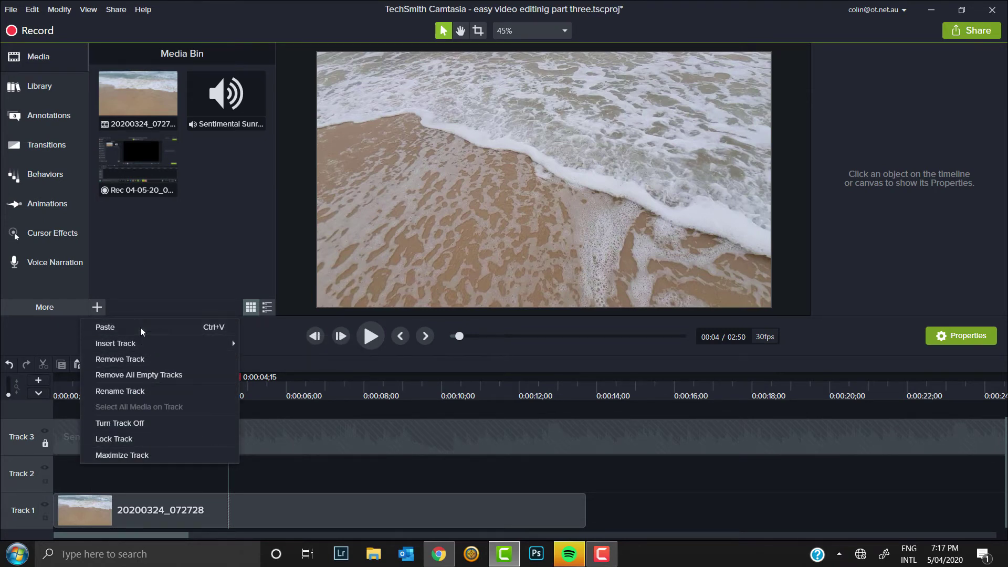
{"action": "left_click_drag", "start_coordinate": [276, 475], "coordinate": [266, 477]}
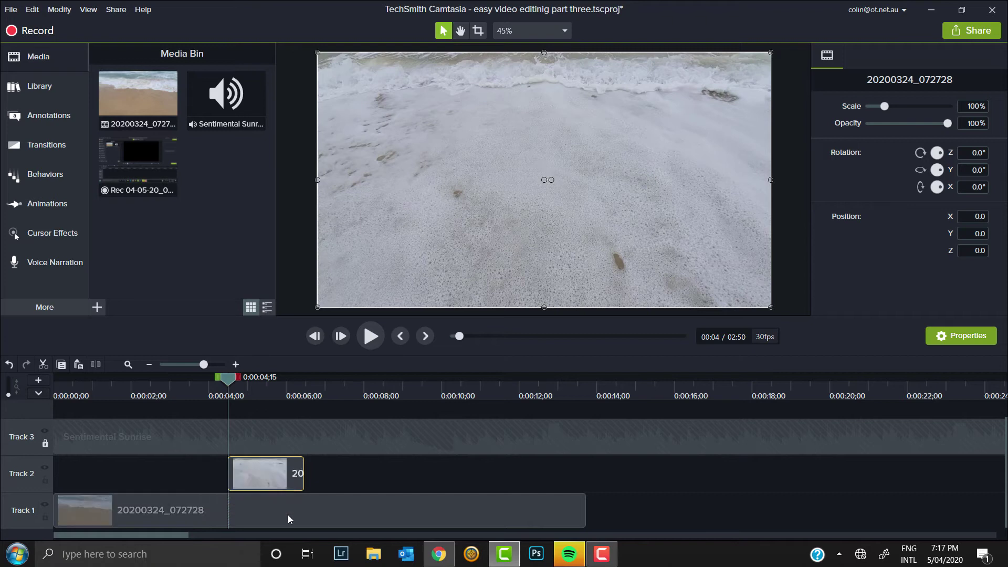
Delete the long beach clip from Track 1 and move the short clip from Track 2 to the start of Track 1.
{"action": "left_click", "coordinate": [140, 509]}
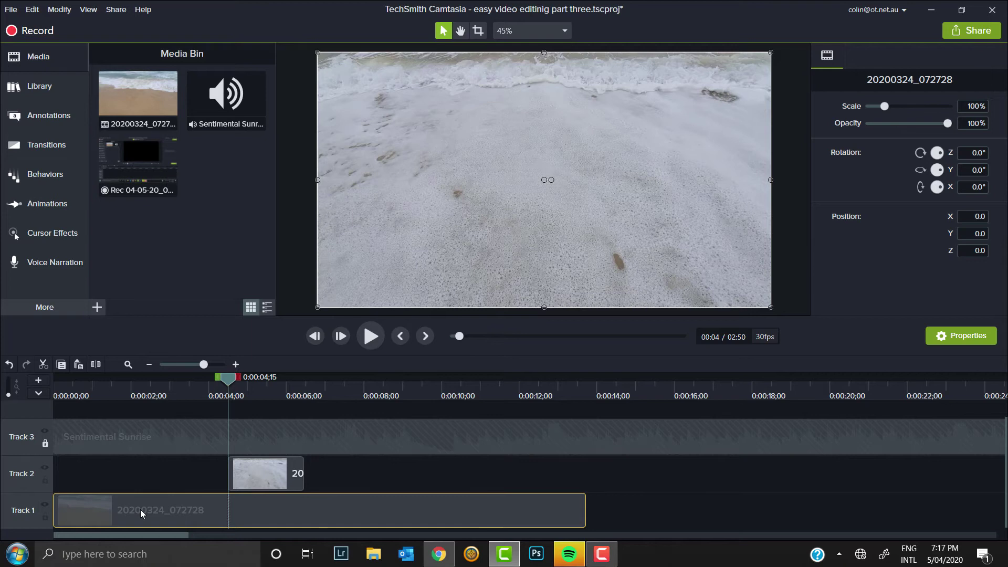
{"action": "key", "text": "Delete"}
{"action": "left_click_drag", "start_coordinate": [264, 476], "coordinate": [28, 522]}
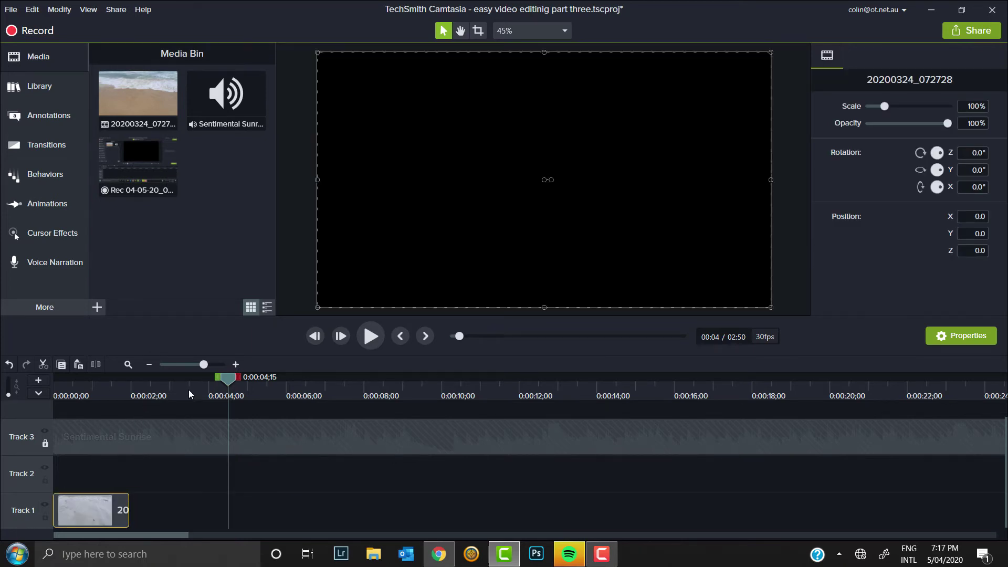
Return the playhead to the start of the timeline and play the short beach clip.
{"action": "left_click_drag", "start_coordinate": [229, 381], "coordinate": [13, 460]}
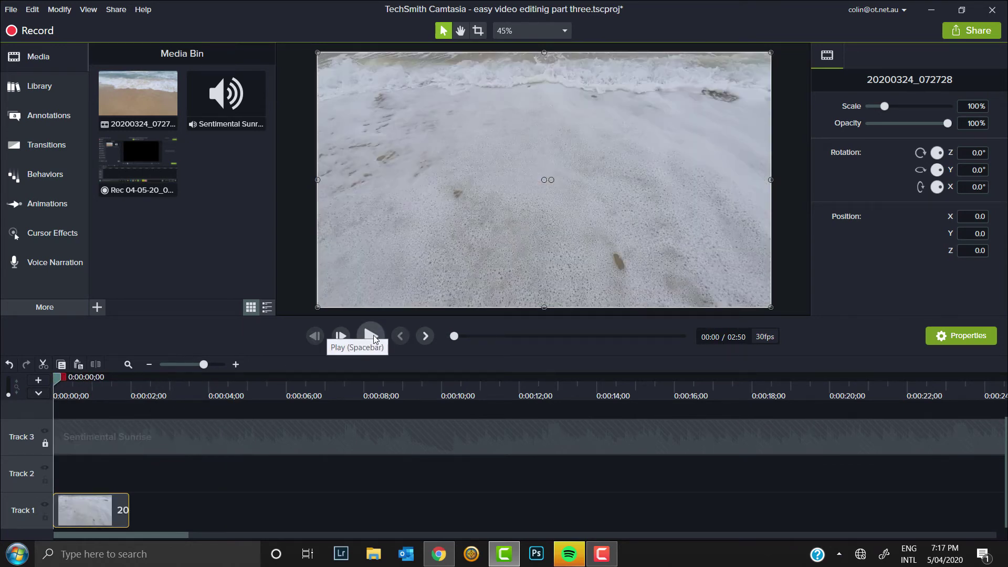
{"action": "left_click", "coordinate": [372, 336]}
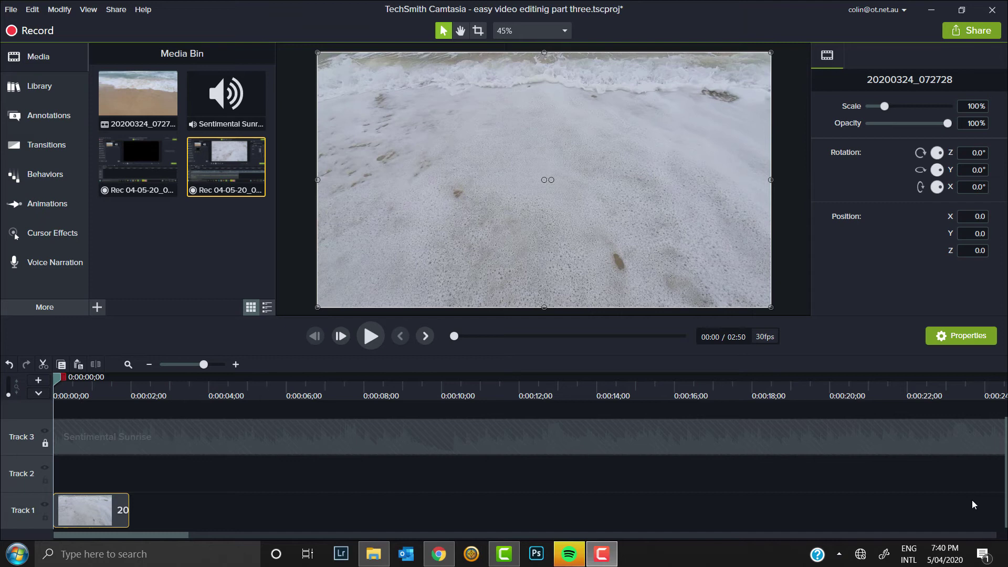
Add the Clip Speed effect to the short beach clip on Track 1 and bring its speed settings into view.
{"action": "right_click", "coordinate": [110, 507]}
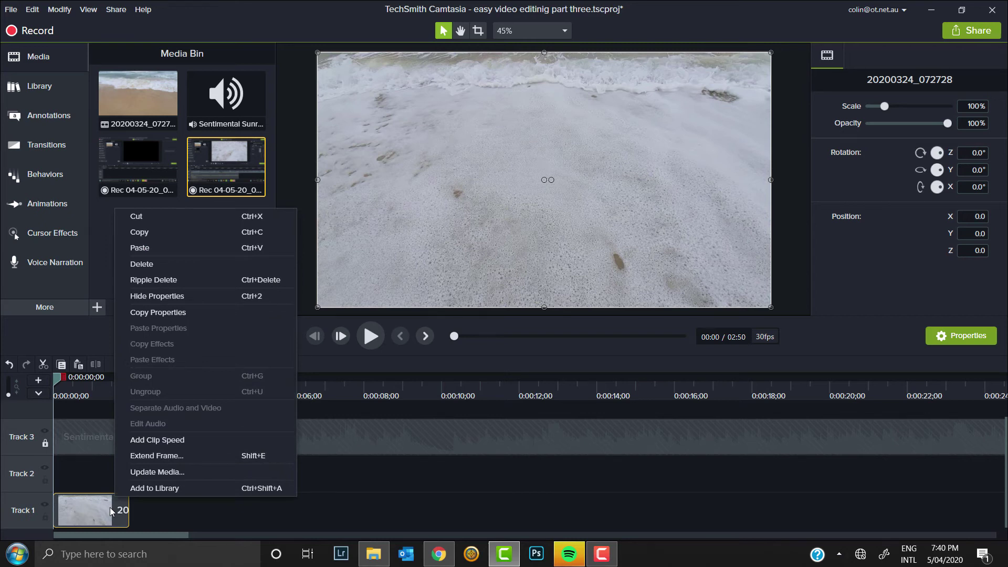
{"action": "left_click", "coordinate": [146, 443]}
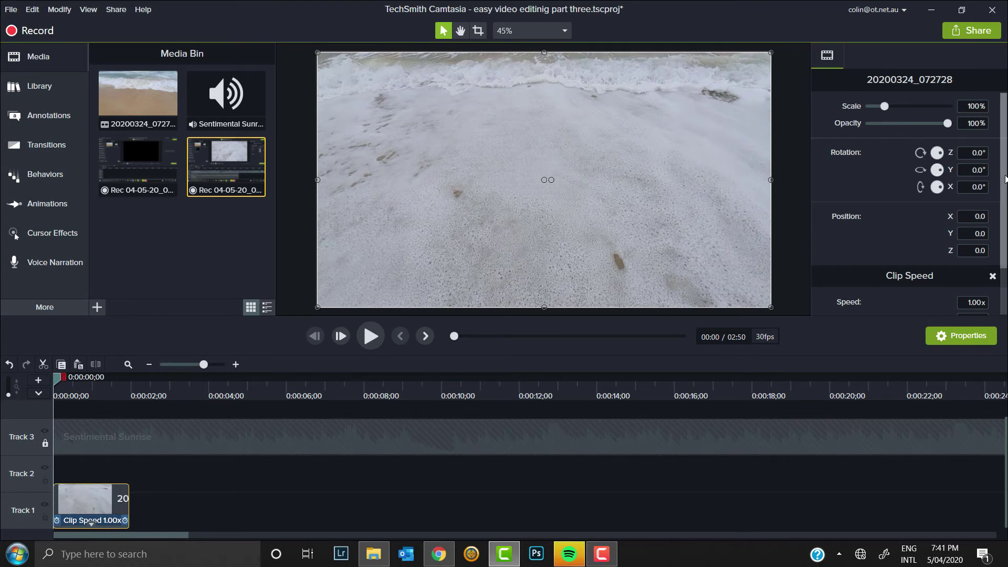
{"action": "scroll", "coordinate": [1005, 197], "scroll_direction": "down", "scroll_amount": 1}
{"action": "scroll", "coordinate": [1006, 197], "scroll_direction": "down", "scroll_amount": 1}
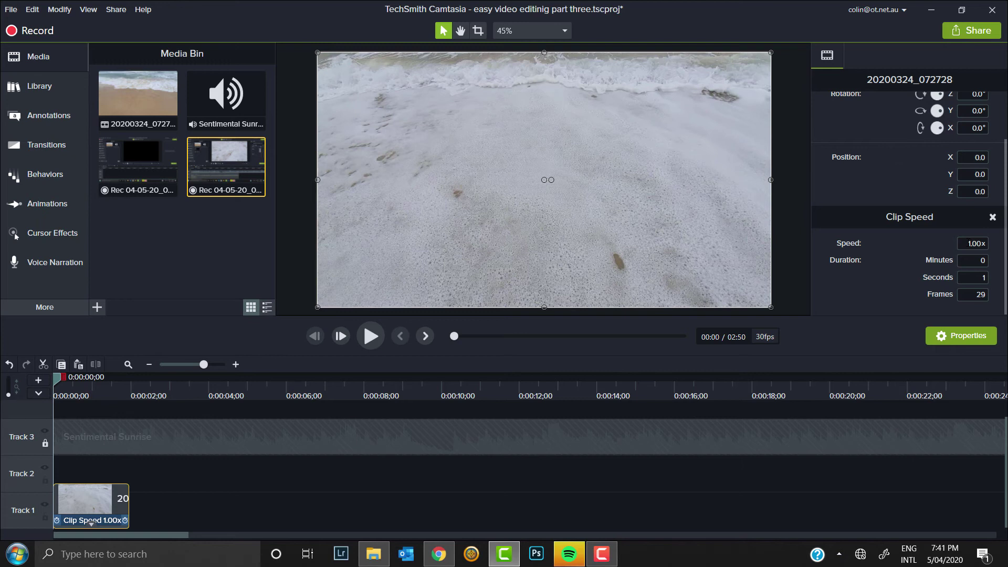
Set the beach clip's speed to 0.50x and play the timeline to preview the slow motion.
{"action": "left_click", "coordinate": [974, 243]}
{"action": "key", "text": "BackSpace"}
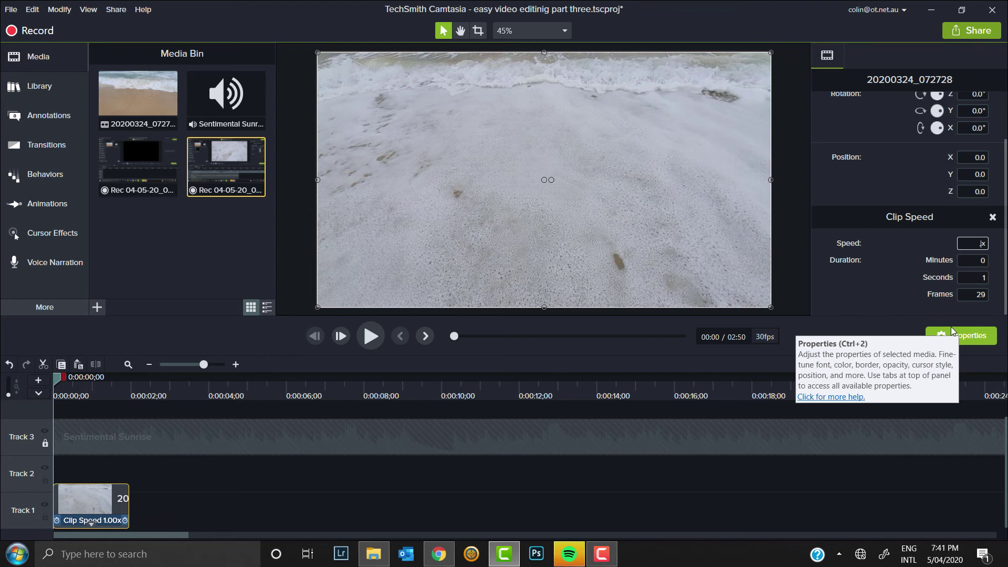
{"action": "type", "text": ".5"}
{"action": "key", "text": "Return"}
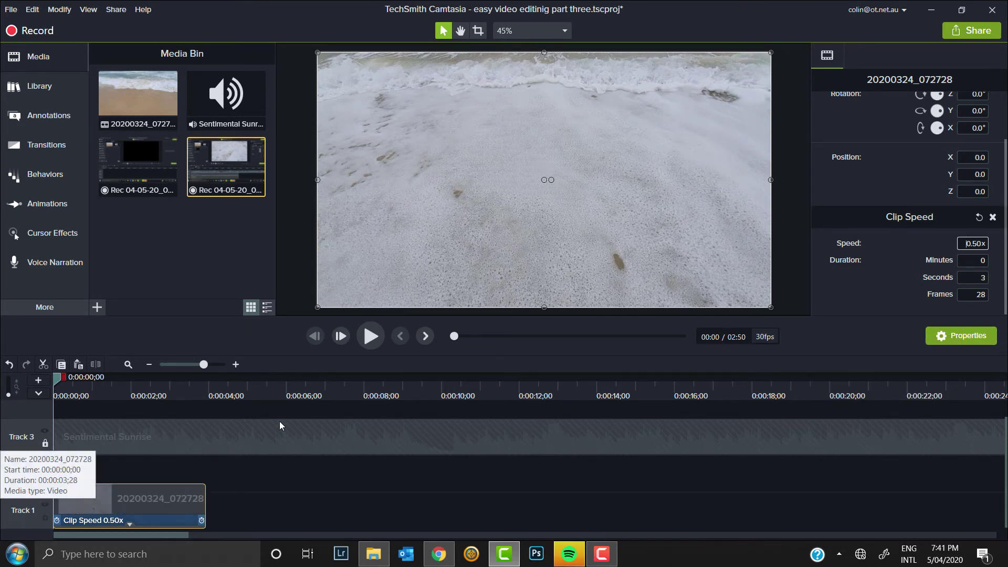
{"action": "left_click", "coordinate": [366, 340]}
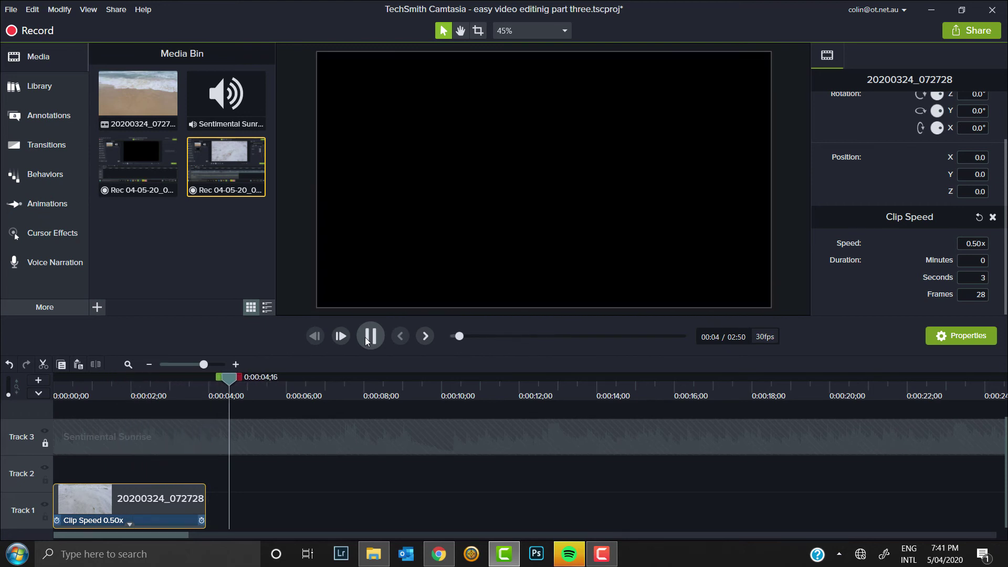
{"action": "left_click", "coordinate": [367, 336]}
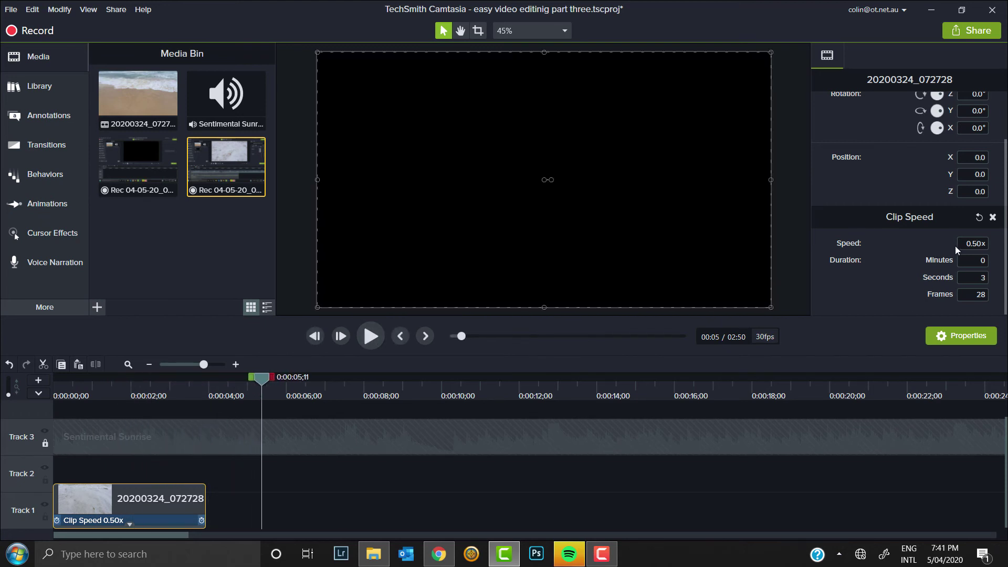
Set the beach clip's speed to 0.10x and preview the slower playback.
{"action": "left_click", "coordinate": [971, 243]}
{"action": "key", "text": "BackSpace"}
{"action": "type", "text": ".1x"}
{"action": "key", "text": "Return"}
{"action": "left_click", "coordinate": [375, 336]}
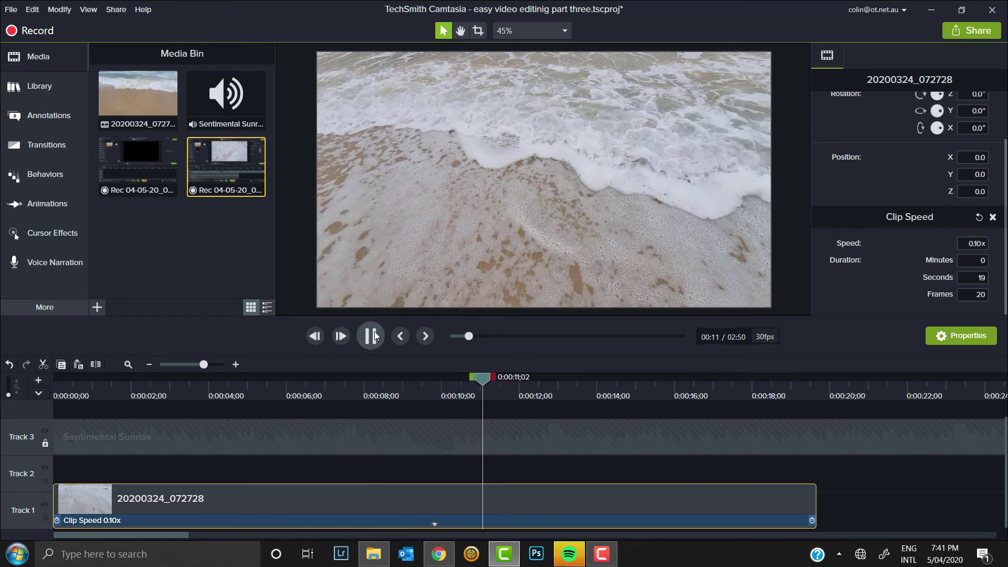
{"action": "left_click", "coordinate": [374, 336]}
Set the beach clip's speed to 0.30x, move the playhead back toward the timeline start, and play the clip through.
{"action": "left_click", "coordinate": [961, 247]}
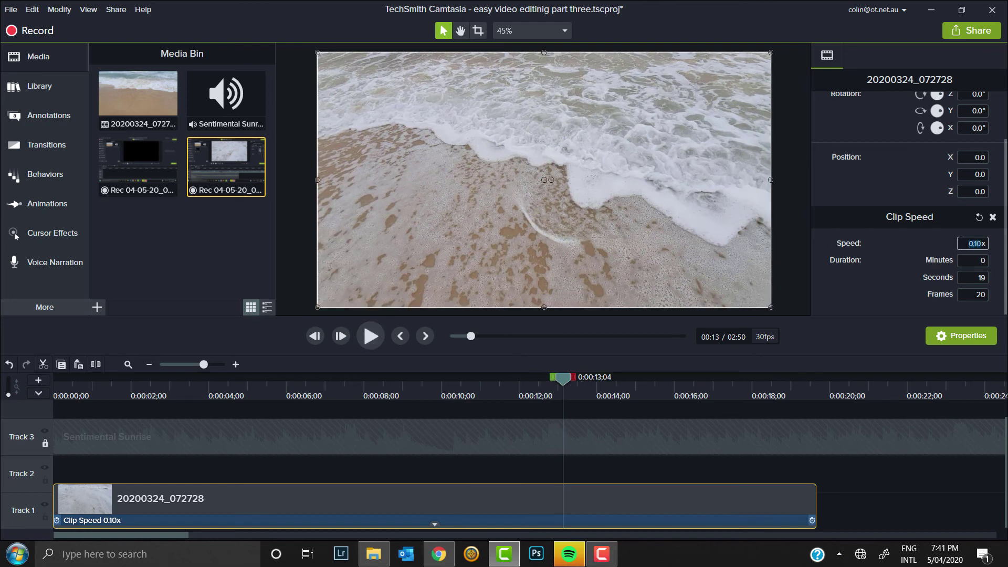
{"action": "key", "text": "BackSpace"}
{"action": "type", "text": ".3x"}
{"action": "key", "text": "Return"}
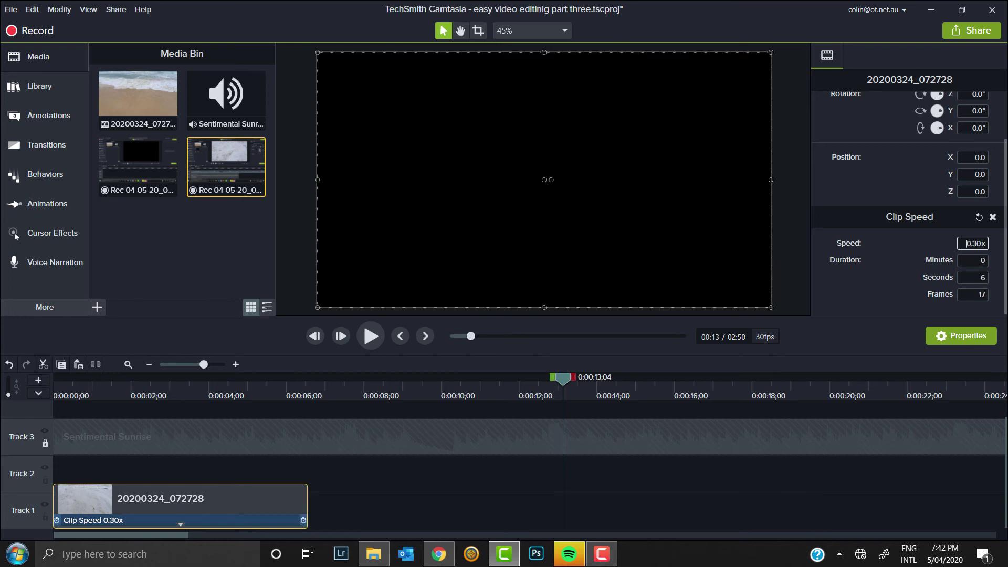
{"action": "left_click_drag", "start_coordinate": [563, 386], "coordinate": [105, 377]}
{"action": "left_click", "coordinate": [370, 343]}
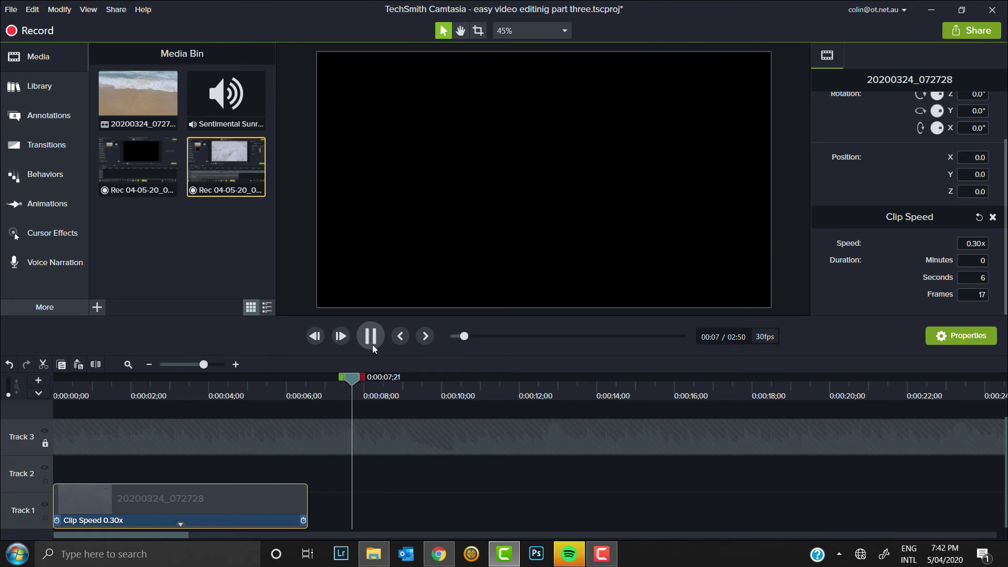
{"action": "left_click", "coordinate": [371, 336]}
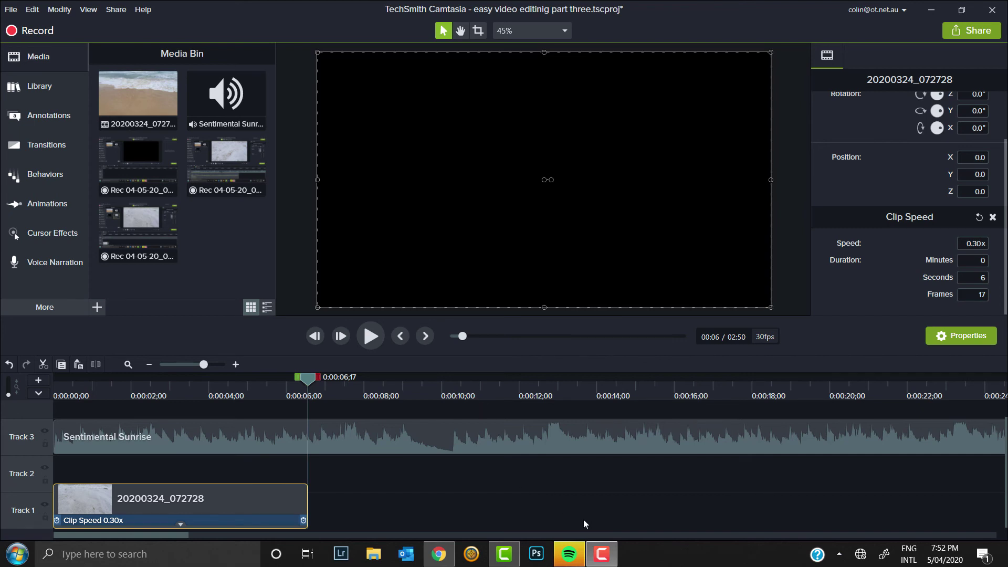
{"action": "left_click", "coordinate": [601, 551]}
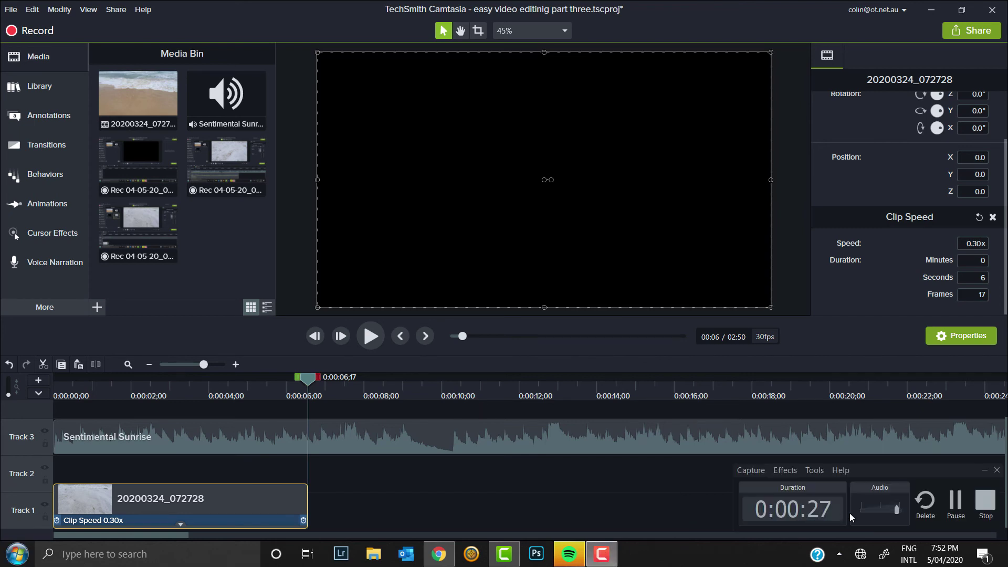
{"action": "left_click", "coordinate": [956, 503]}
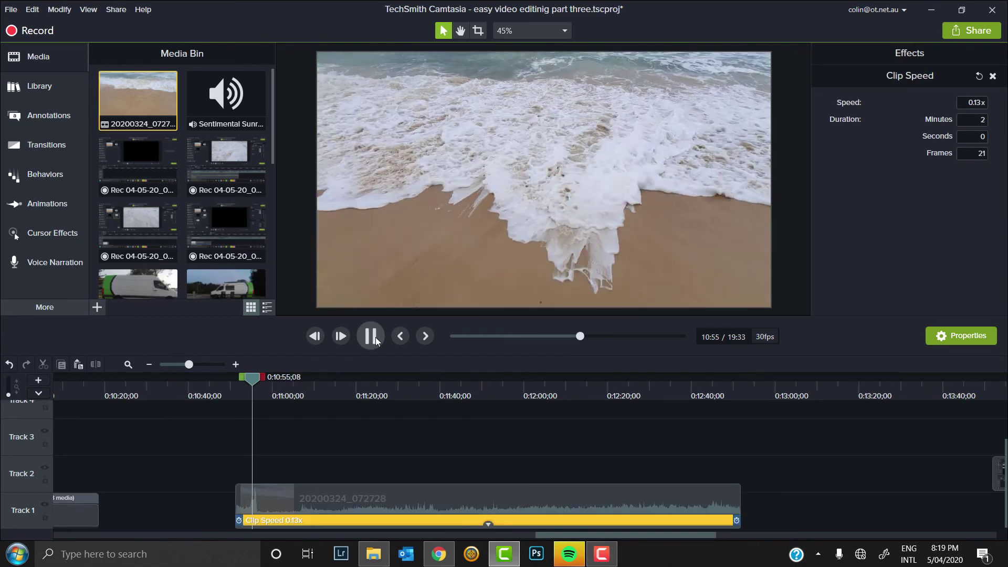